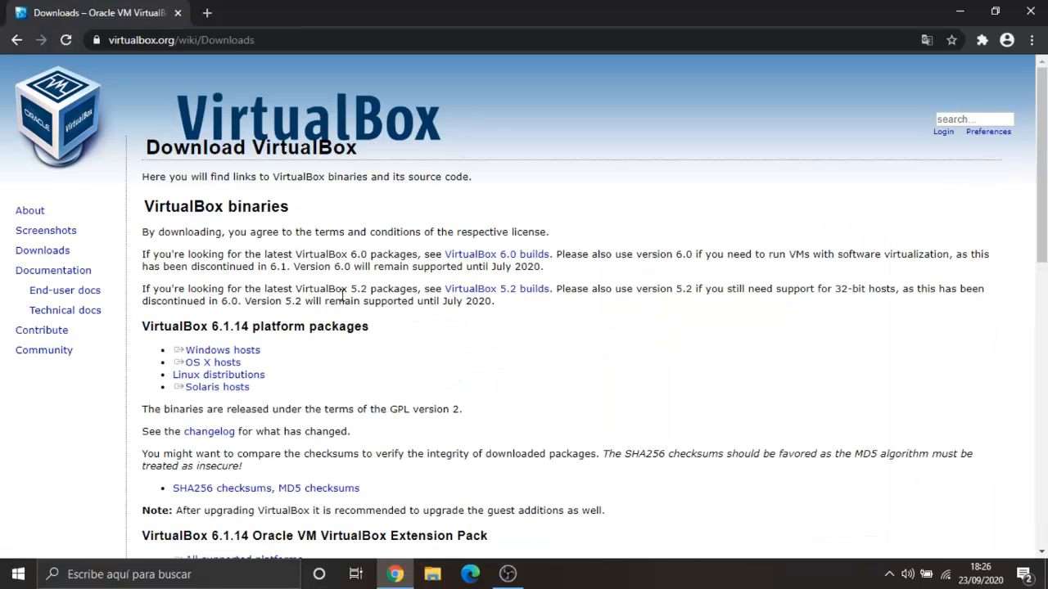
double_click(168, 326)
triple_click(230, 352)
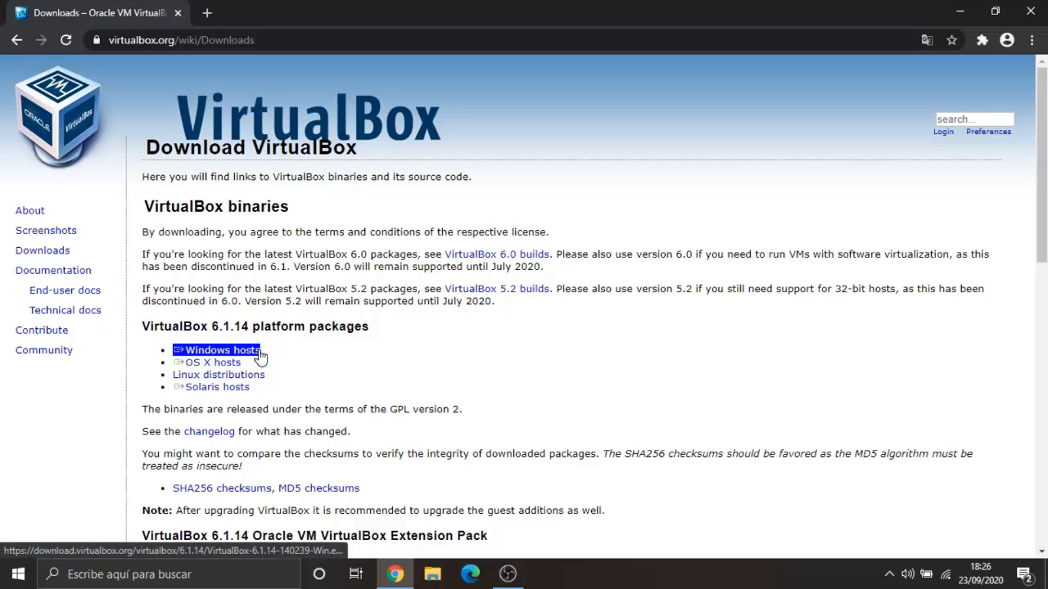
triple_click(217, 387)
triple_click(218, 374)
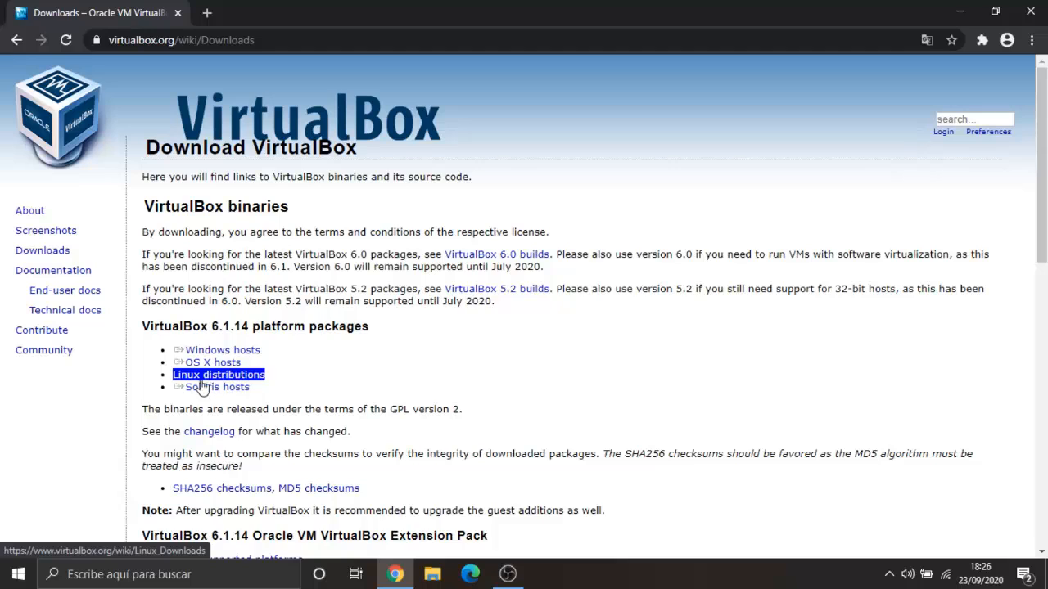
triple_click(208, 363)
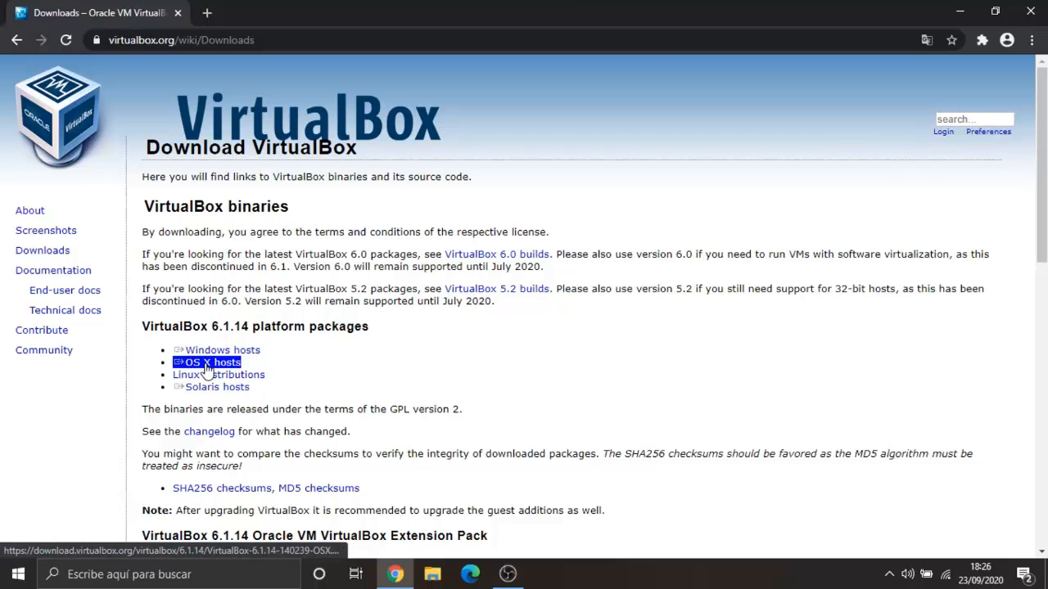
triple_click(227, 350)
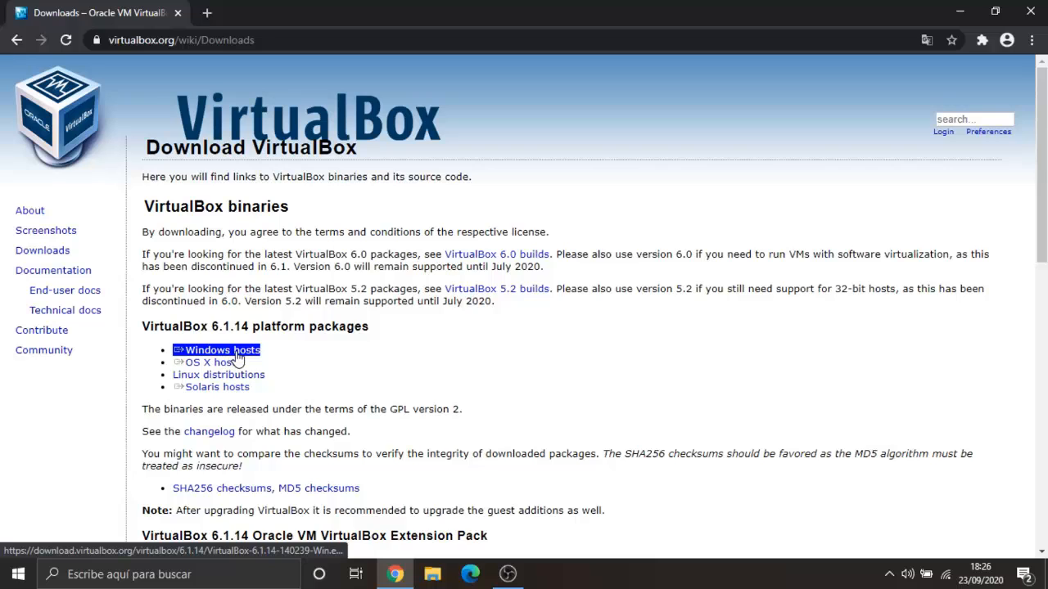
Download the VirtualBox 6.1.14 package for Windows hosts, launch its installer and close the browser.
click(236, 352)
click(271, 361)
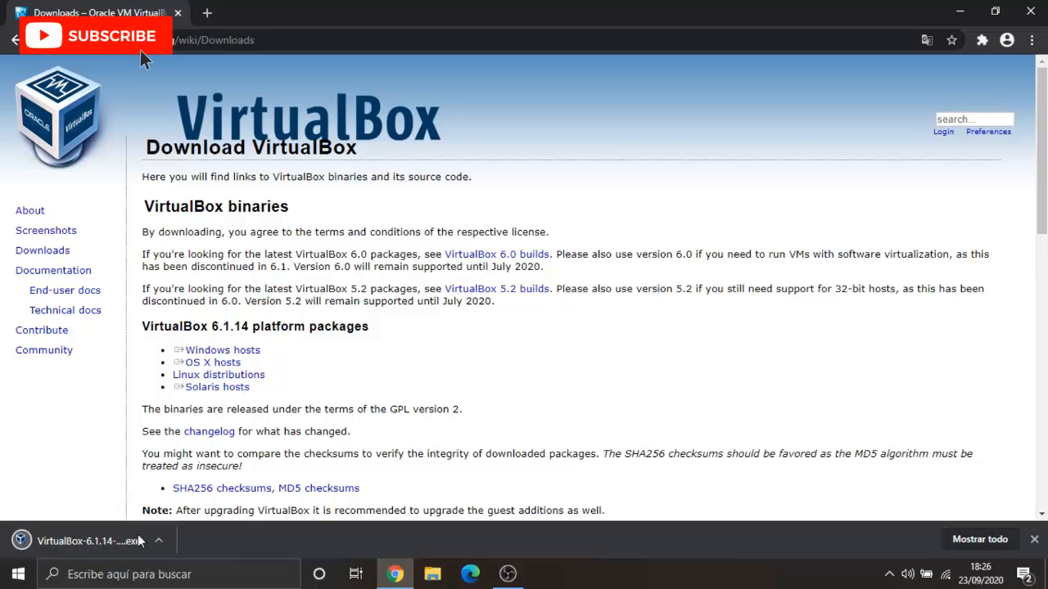
click(69, 540)
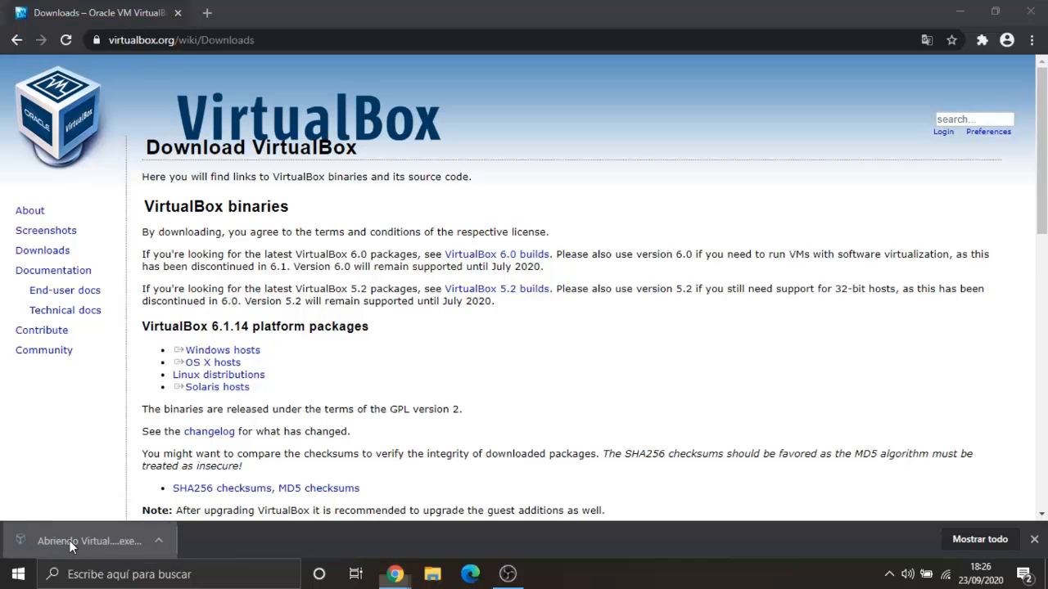
click(1032, 13)
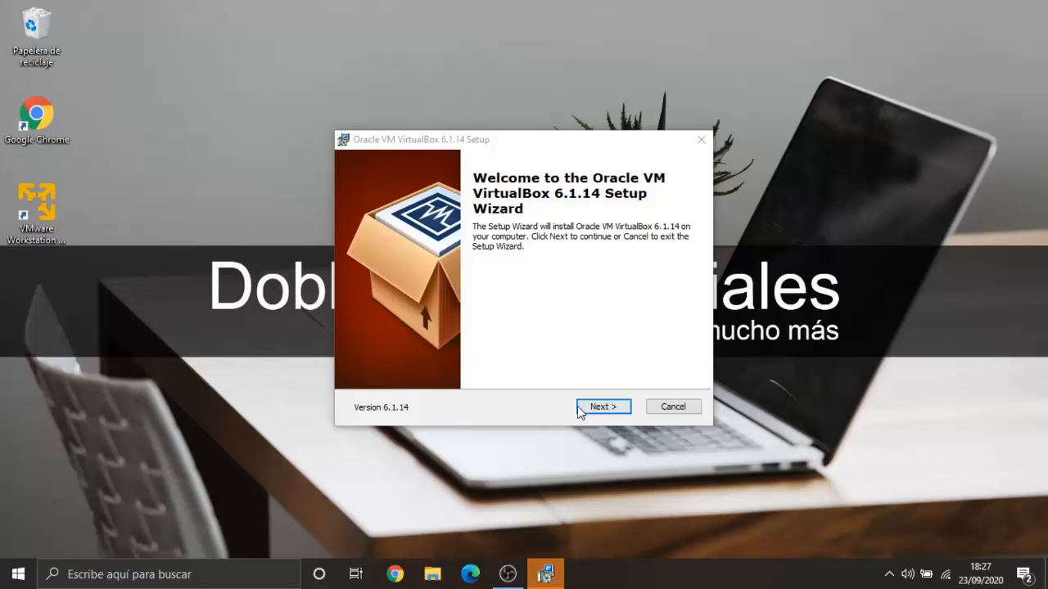
Install Oracle VM VirtualBox 6.1.14 with the default features, location and shortcuts, and start it on finishing.
click(604, 406)
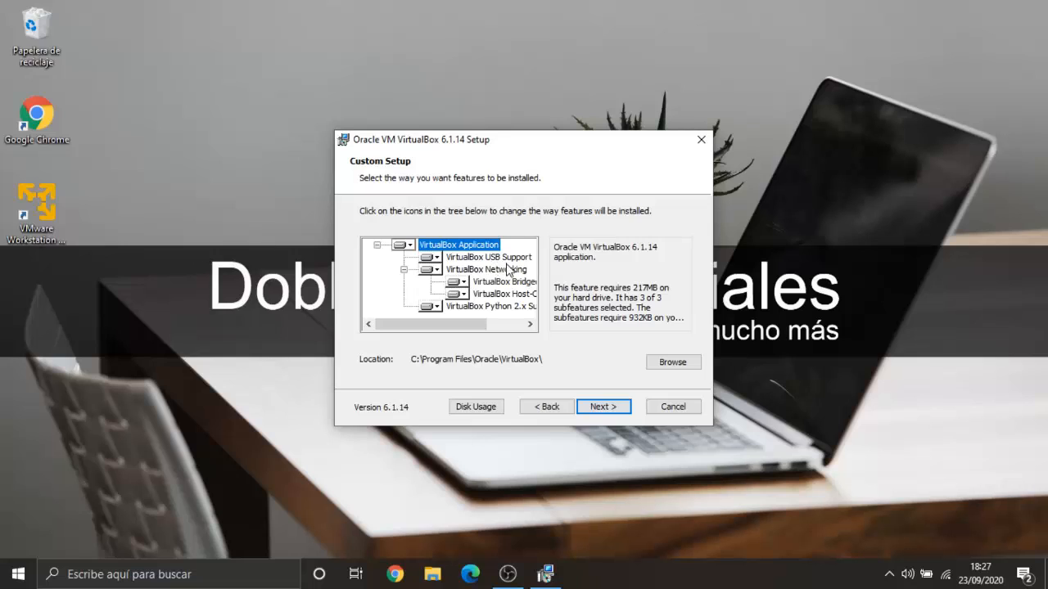
click(604, 409)
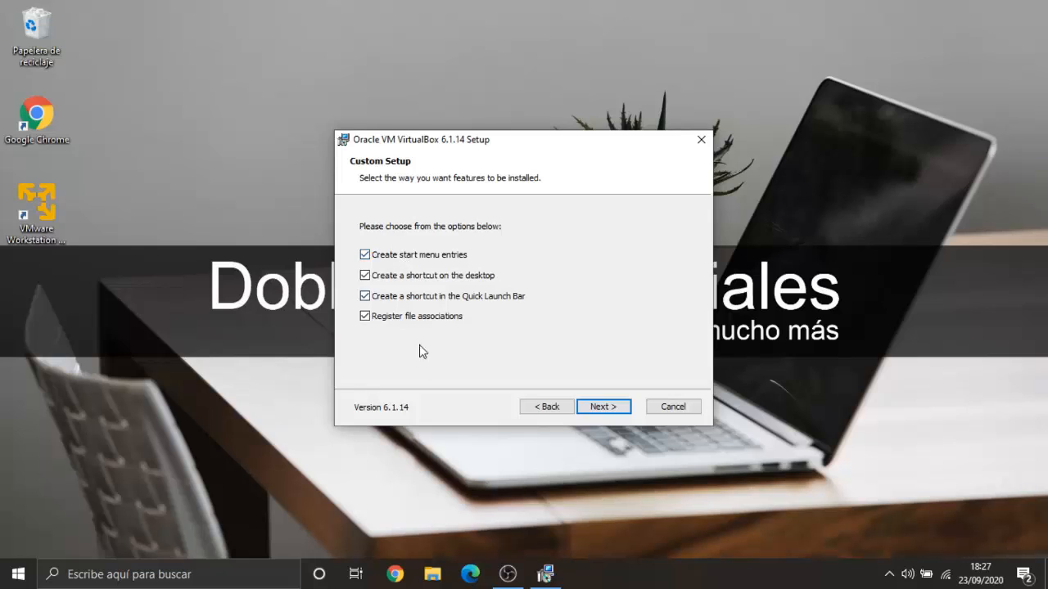
click(610, 408)
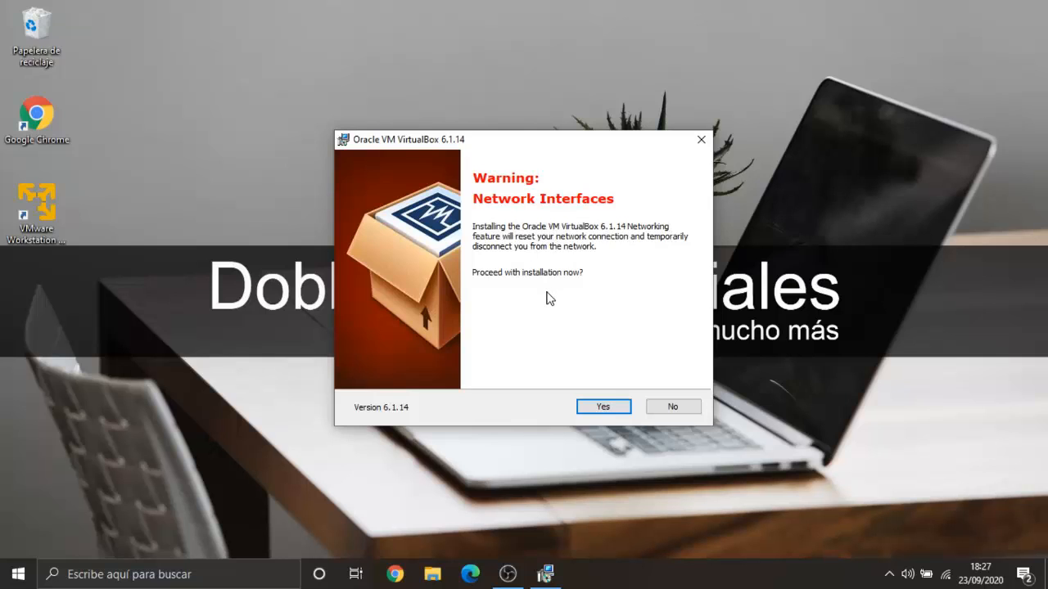
click(603, 407)
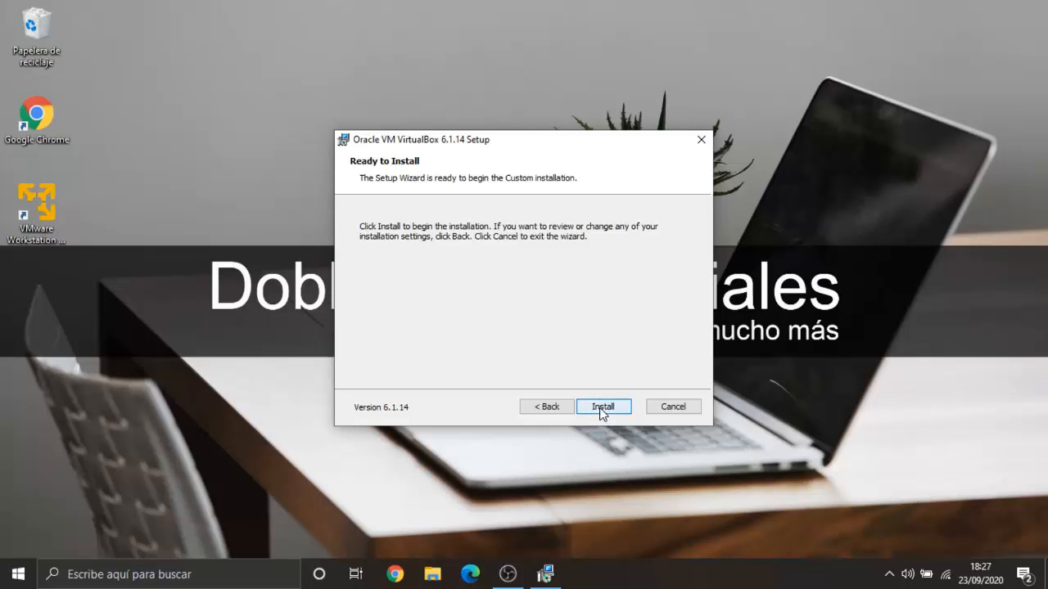
click(602, 407)
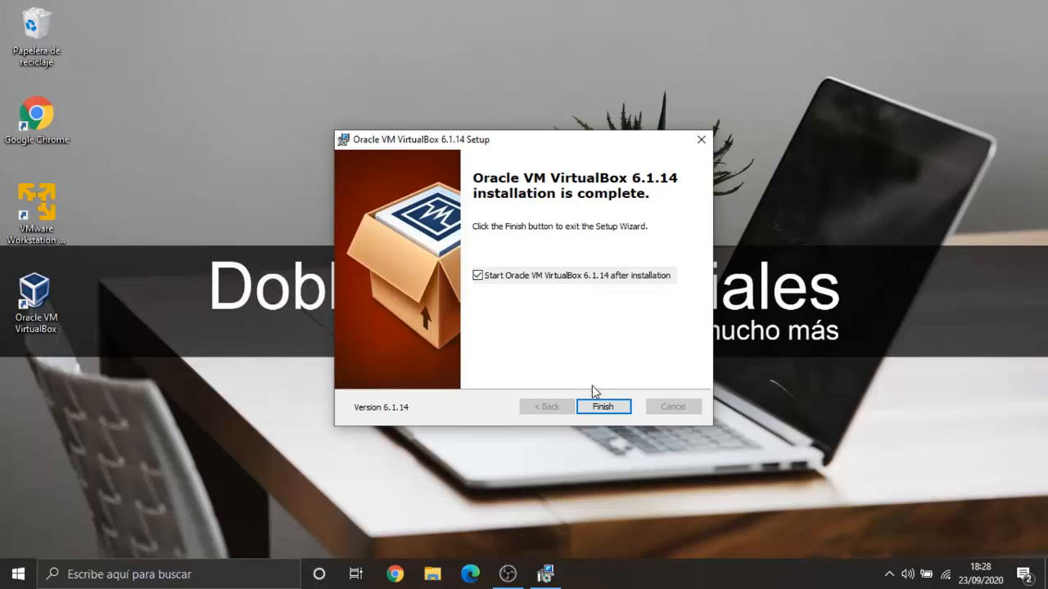
click(606, 409)
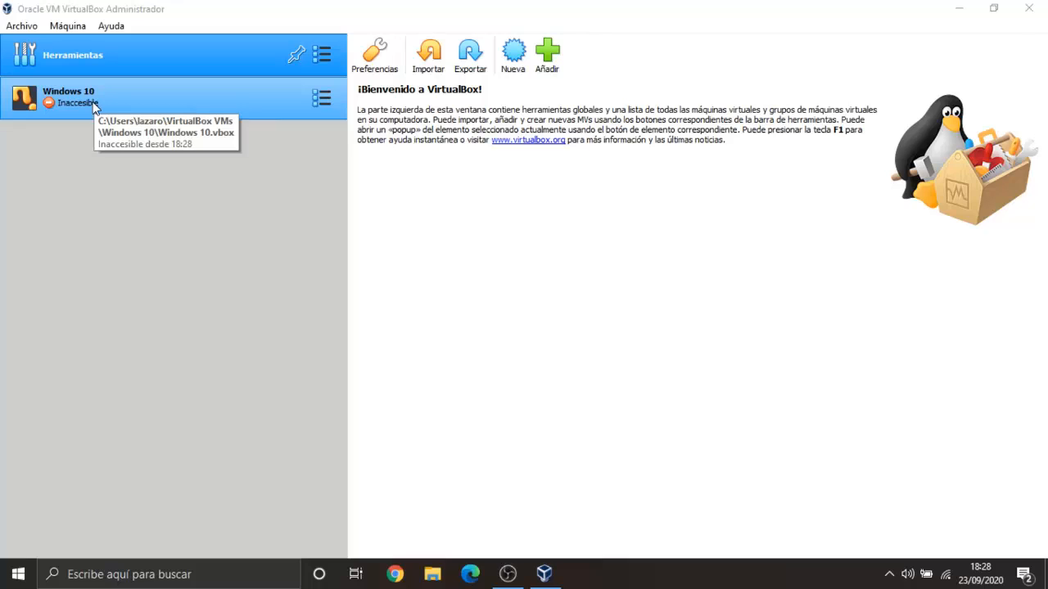
Remove the inaccessible Windows 10 virtual machine from the machine list.
click(127, 102)
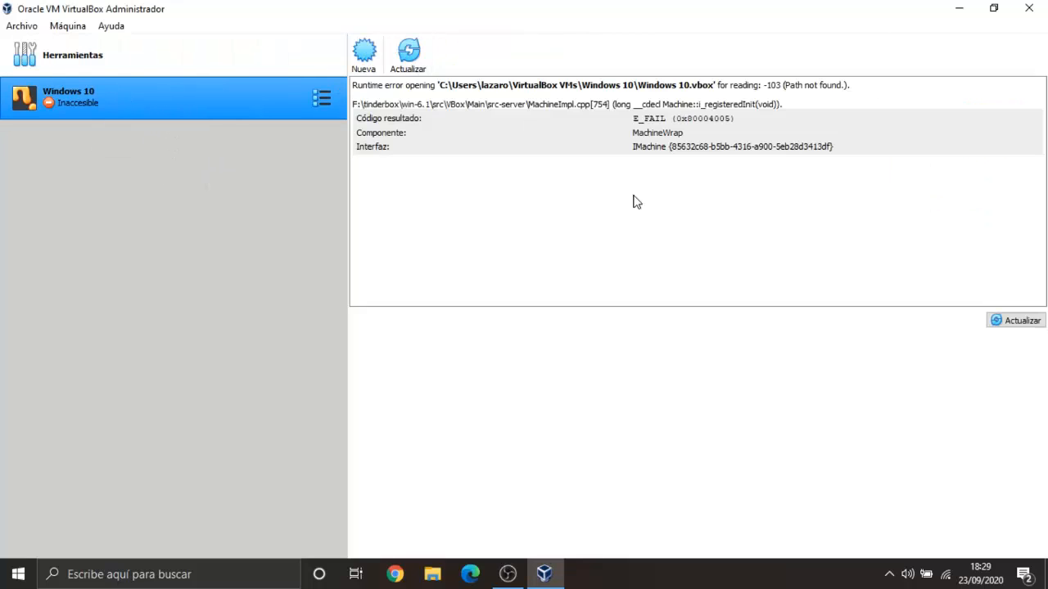
right_click(126, 93)
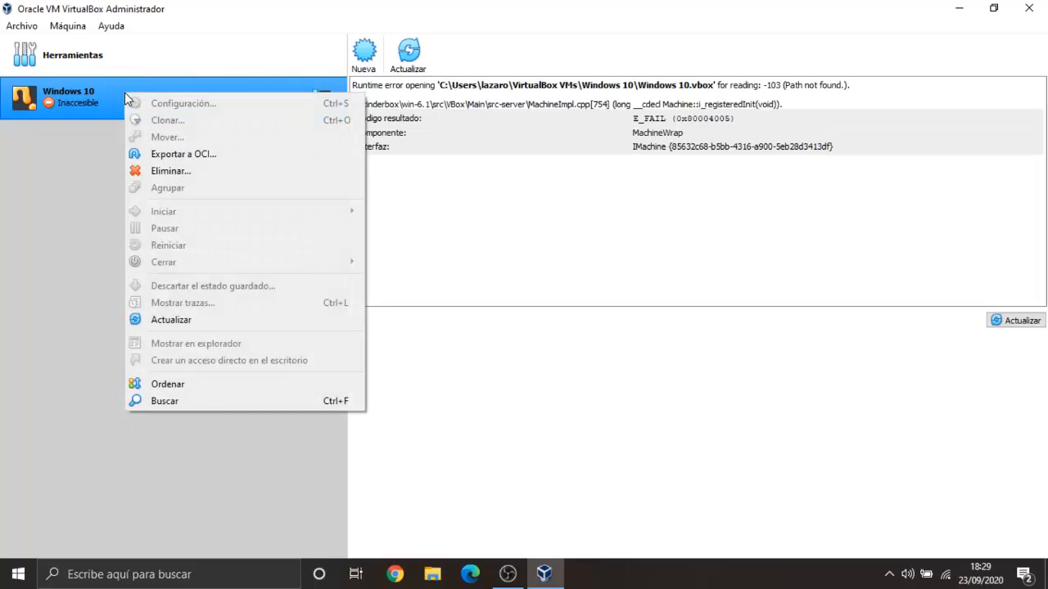
click(185, 171)
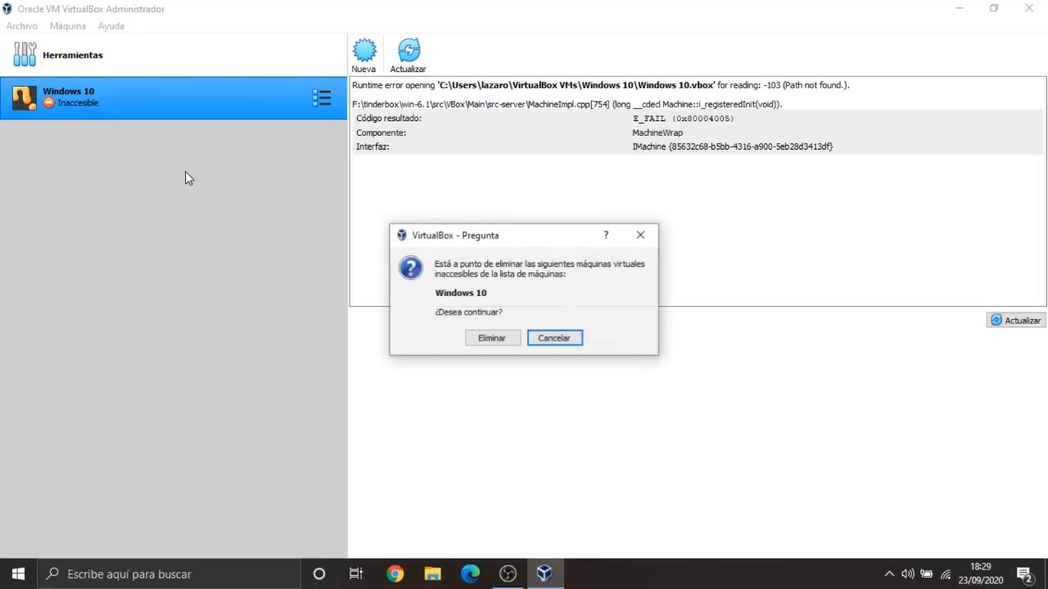
click(491, 338)
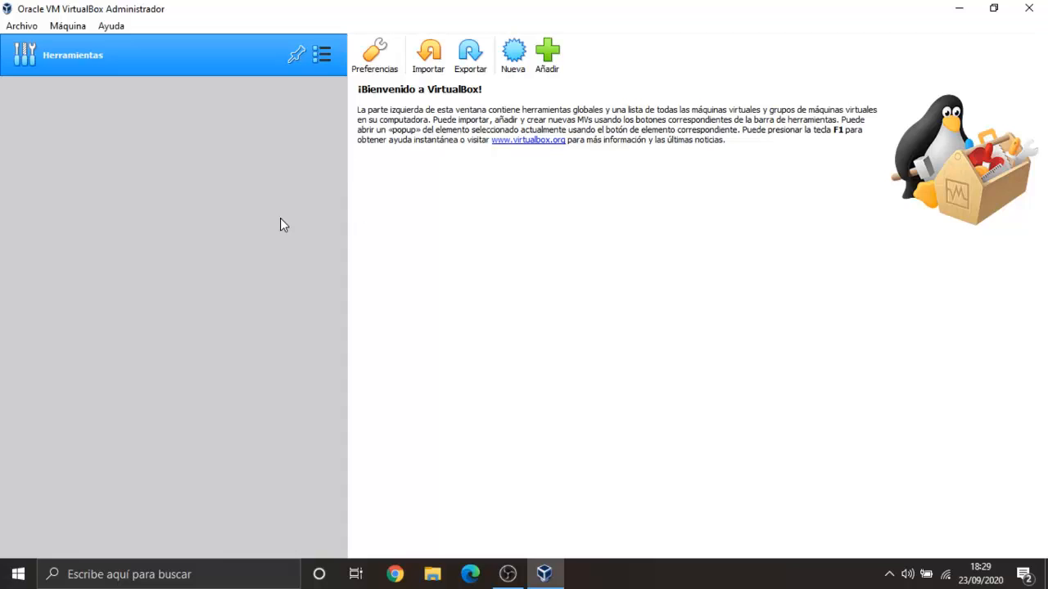
Start a new virtual machine named Windows 10, type Microsoft Windows, version Windows 10 (64-bit), with 2048 MB of memory.
click(515, 64)
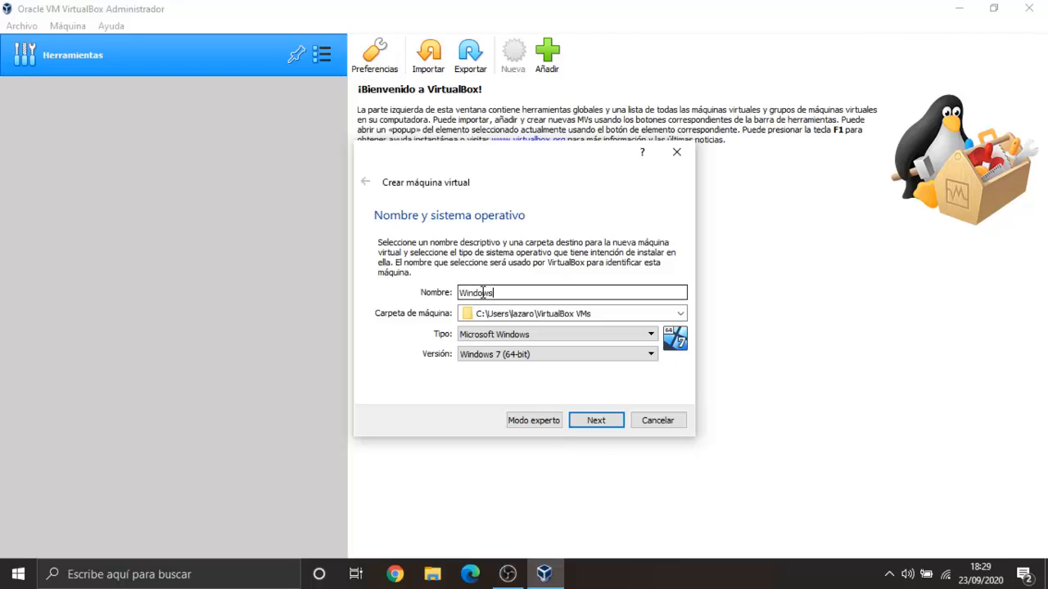
text(0)
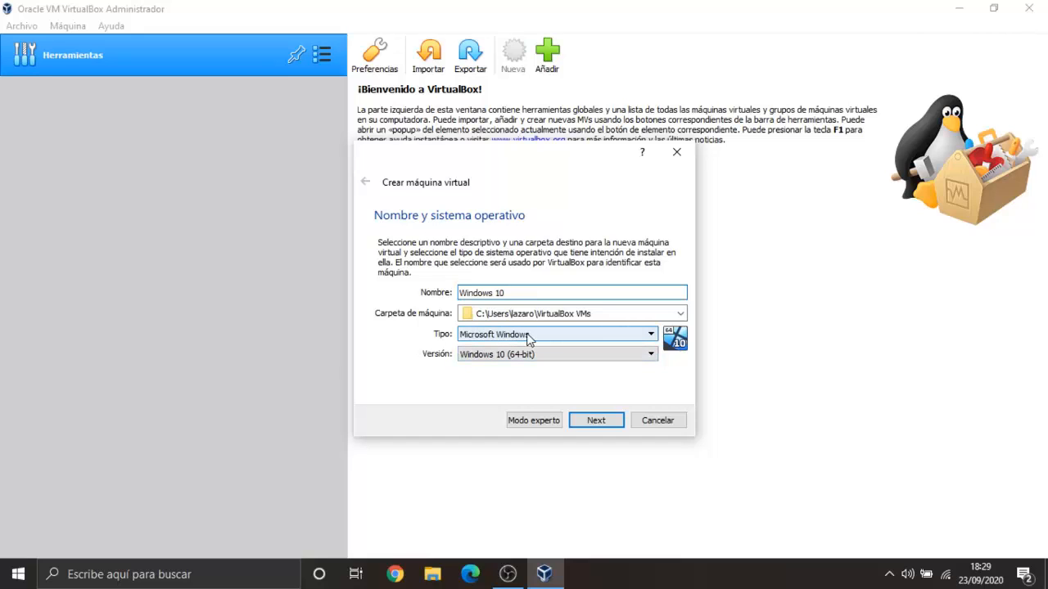
click(539, 335)
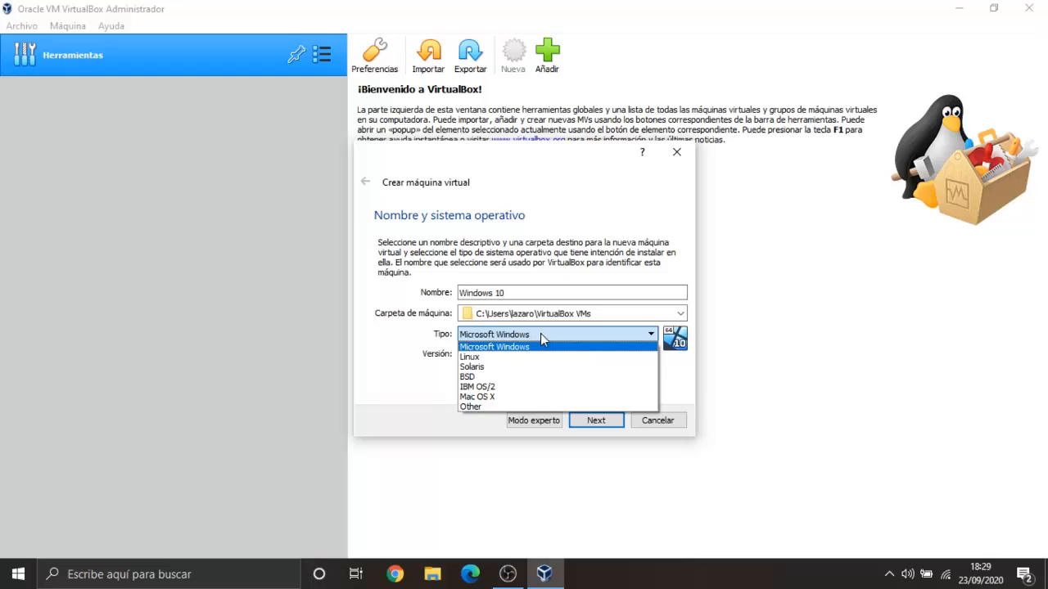
click(501, 347)
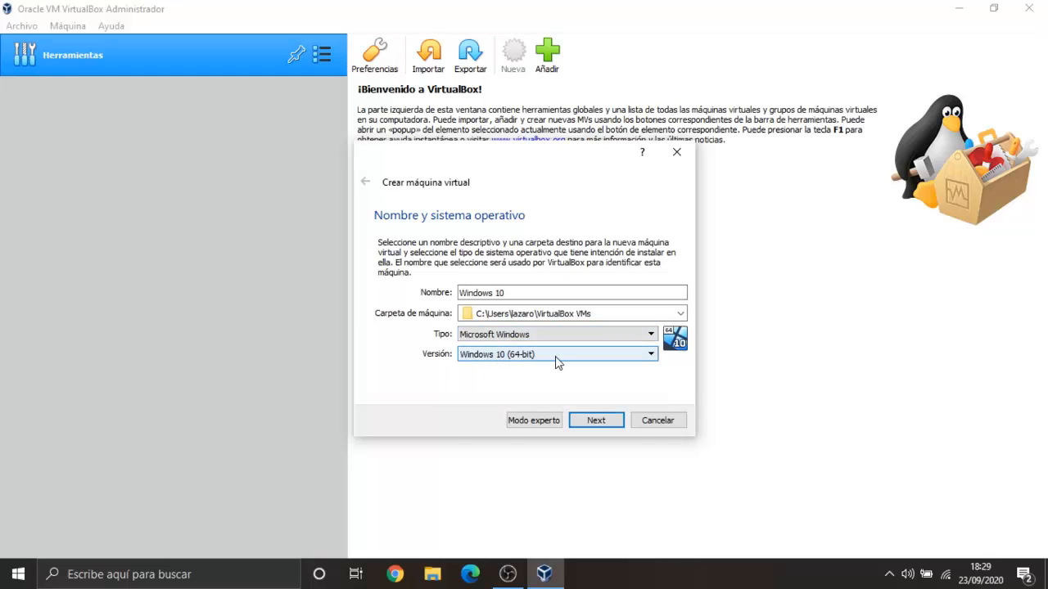
click(555, 360)
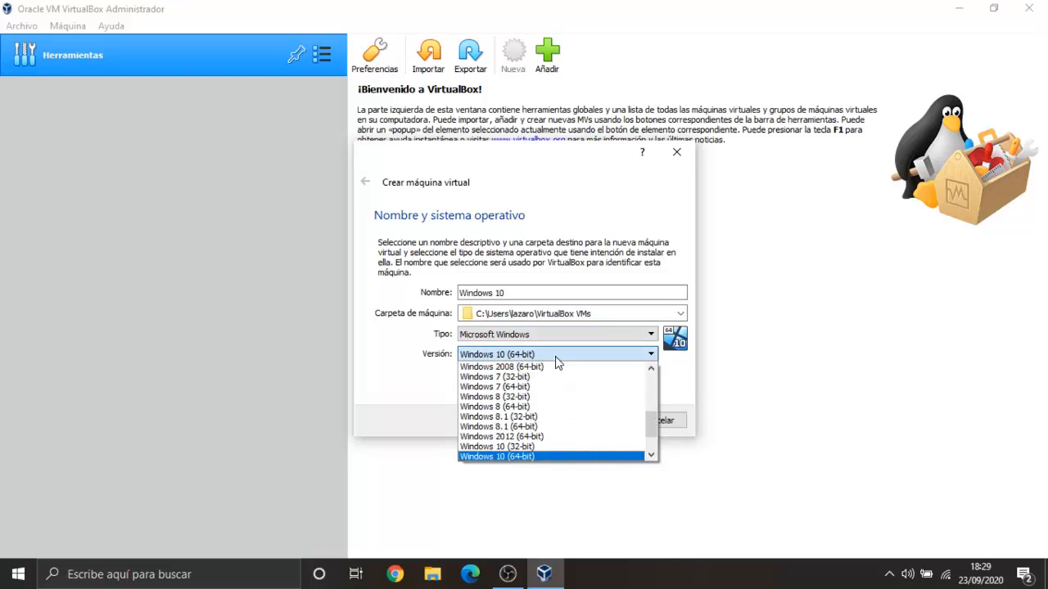
click(555, 356)
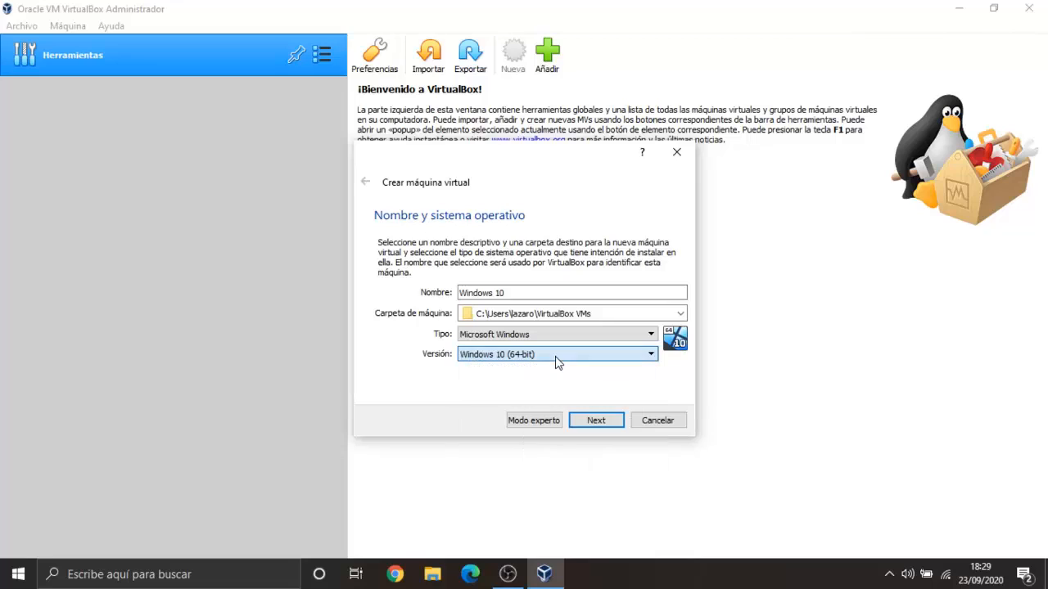
click(597, 421)
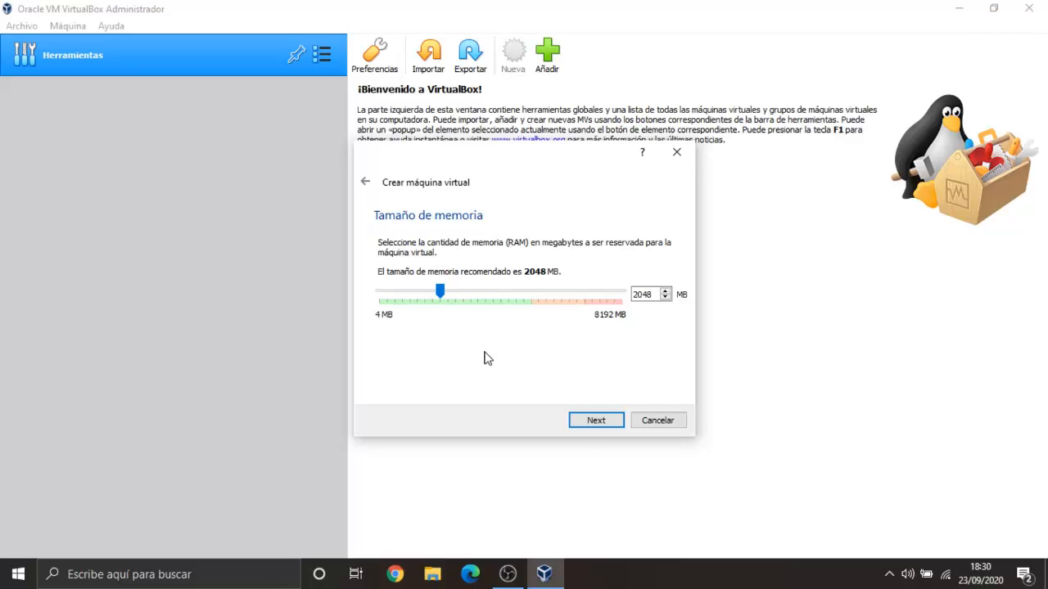
click(578, 423)
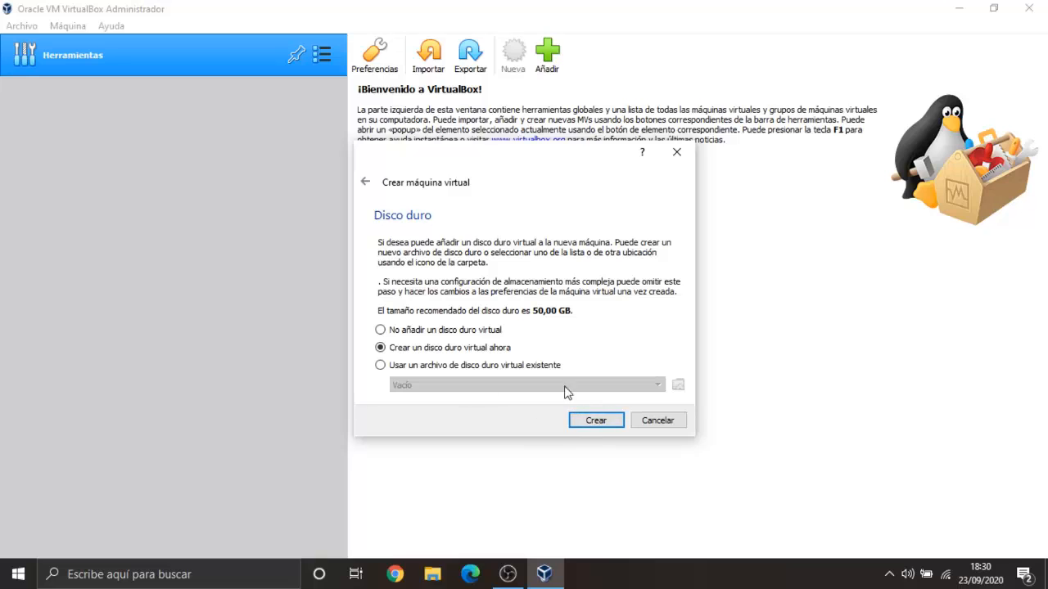
Choose to create a virtual hard disk now and set its file type to VMDK (Virtual Machine Disk).
click(597, 422)
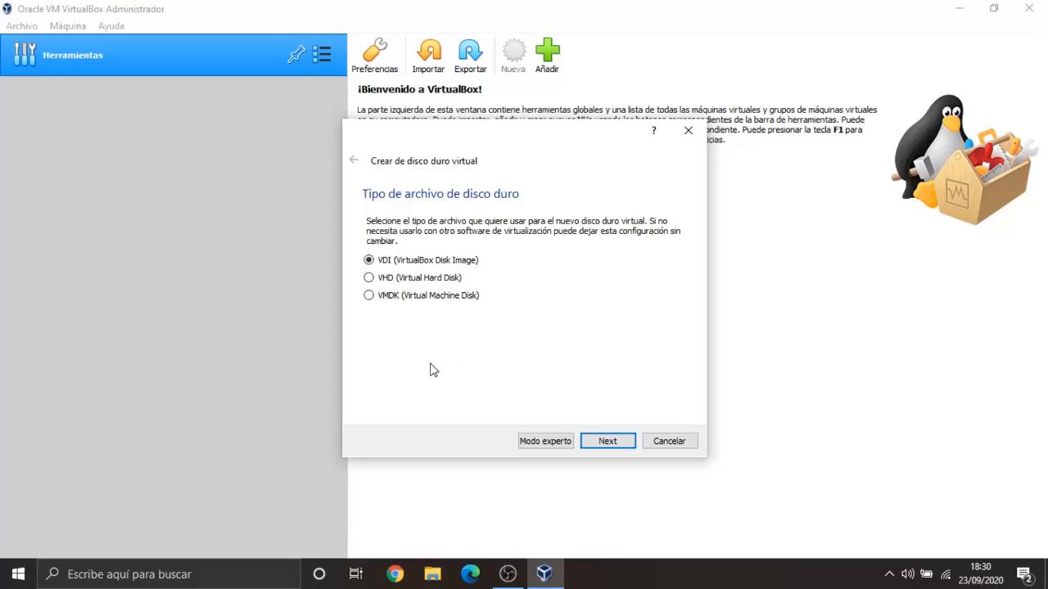
click(382, 300)
click(384, 277)
click(368, 262)
click(390, 299)
click(617, 446)
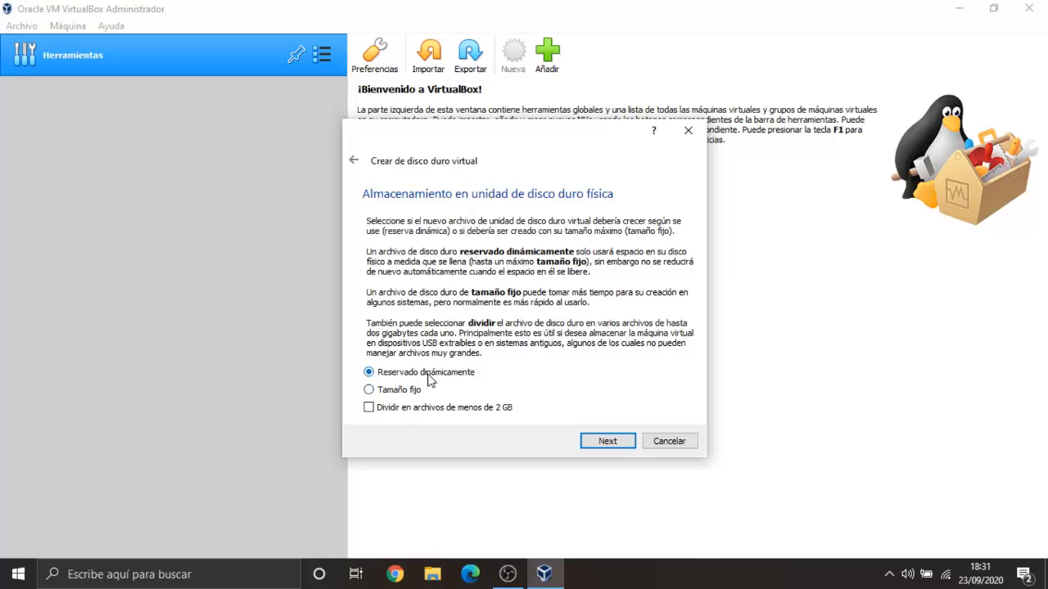
Set the virtual hard disk's storage to fixed size (Tamaño fijo), without splitting it into smaller files.
click(398, 393)
click(395, 374)
click(393, 391)
click(607, 441)
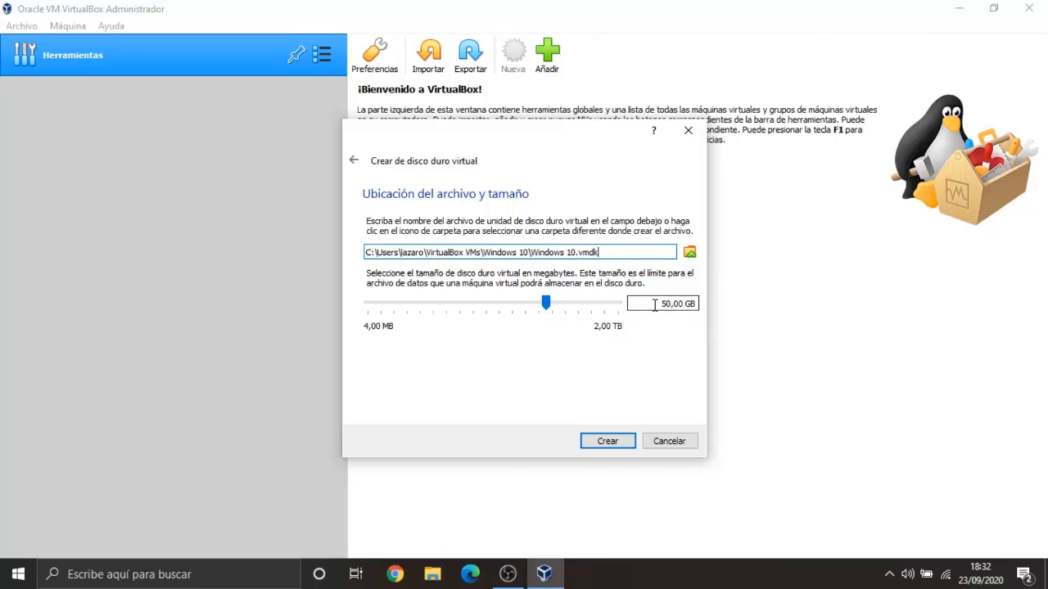
Set the virtual hard disk's size to 40 GB and create the disk.
drag(547, 304, 542, 306)
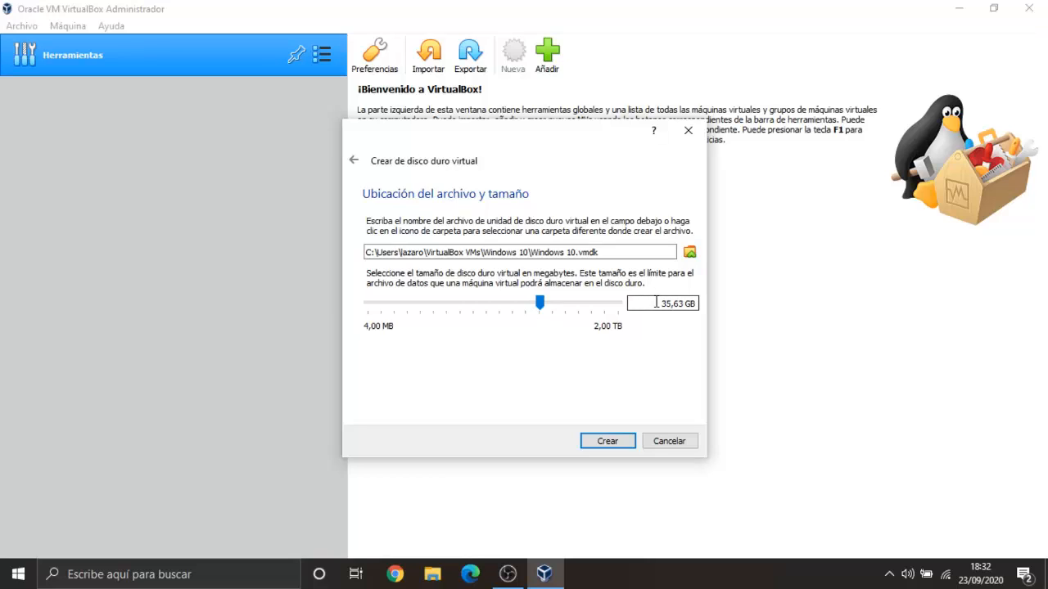
drag(656, 303, 686, 303)
text(40)
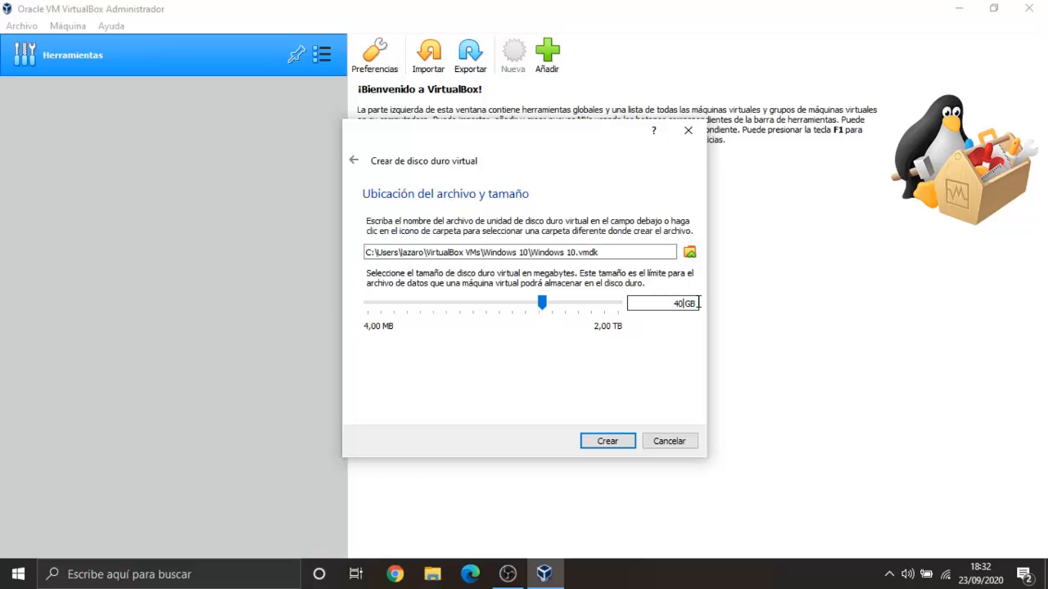
click(605, 442)
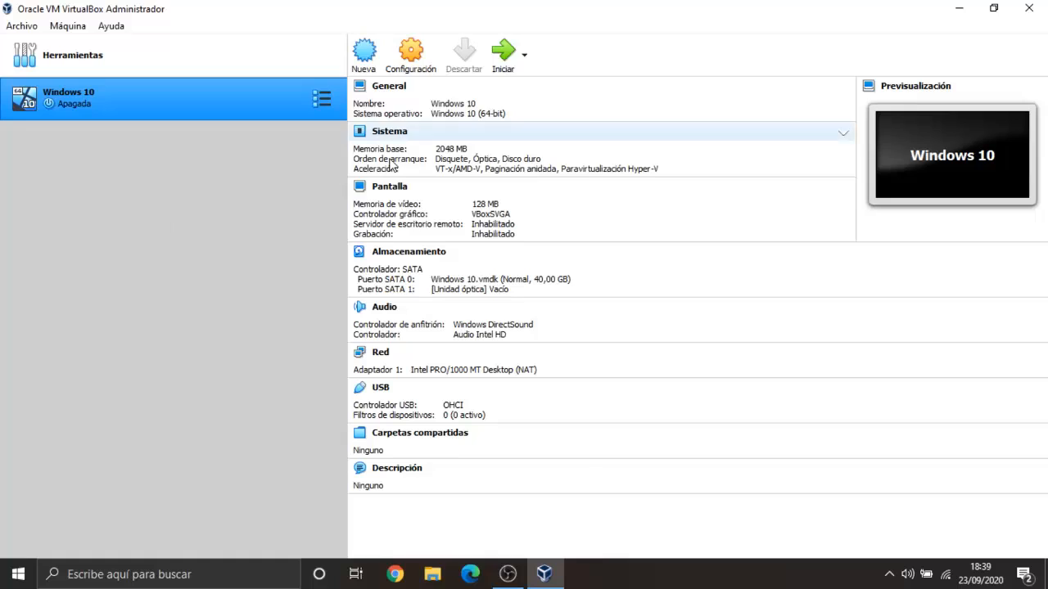
Start the Windows 10 virtual machine and boot it with Windows.iso from the Descargas folder as the start-up disk.
click(507, 56)
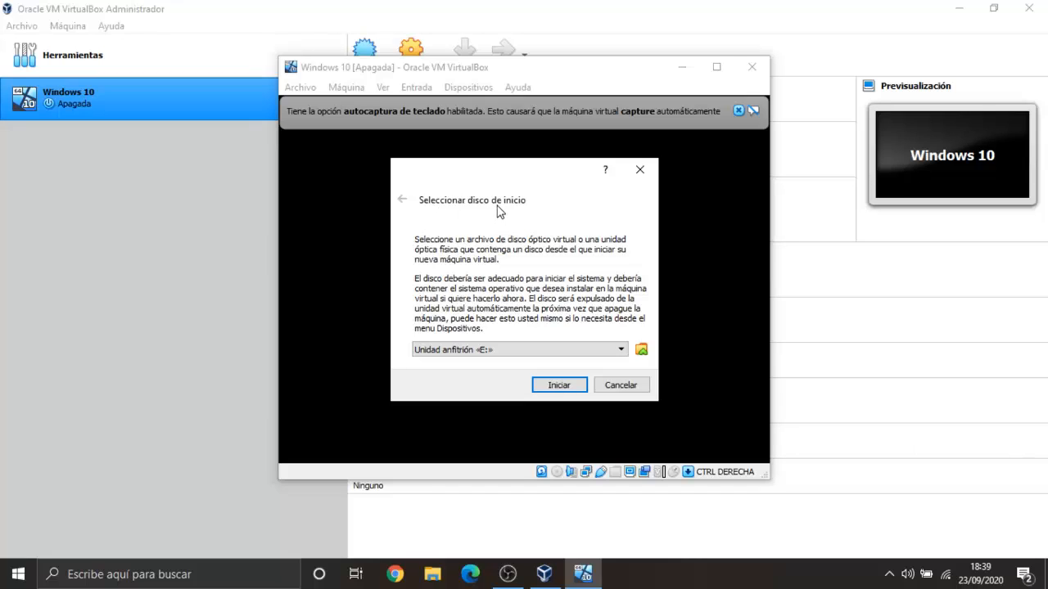
click(641, 350)
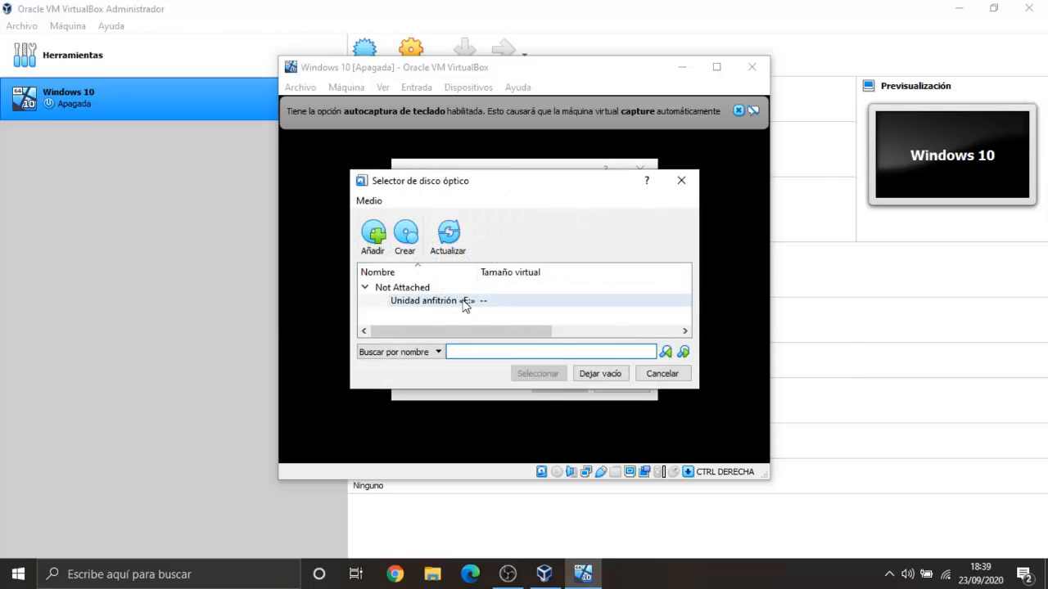
click(373, 233)
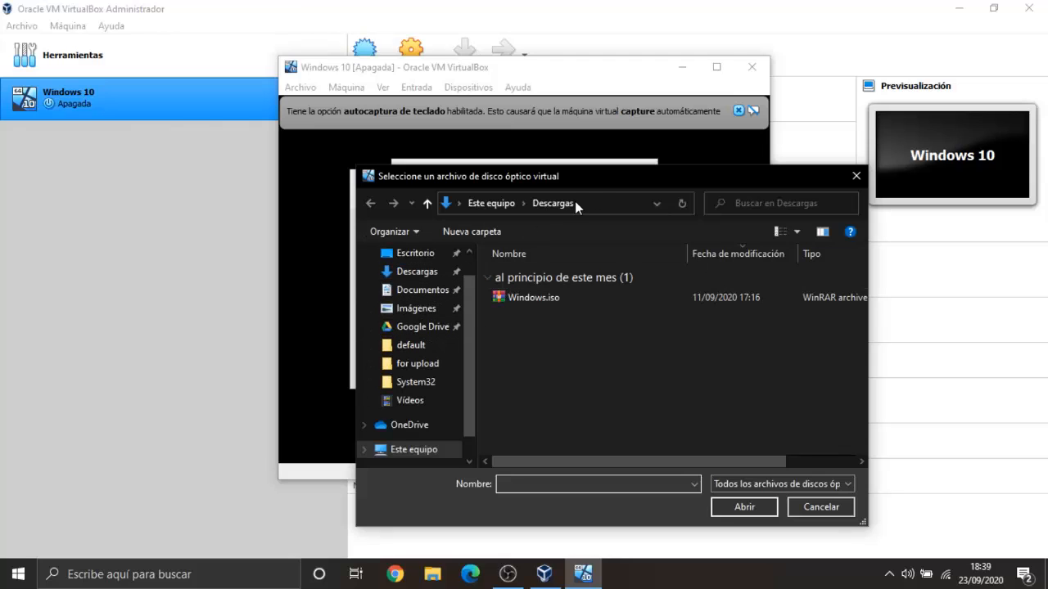
click(540, 300)
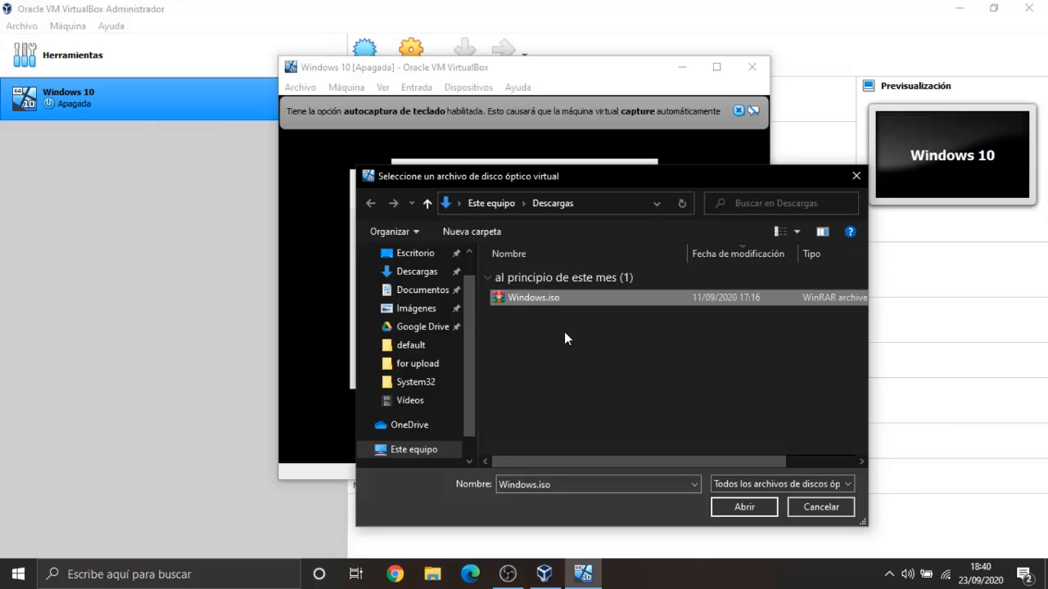
click(728, 509)
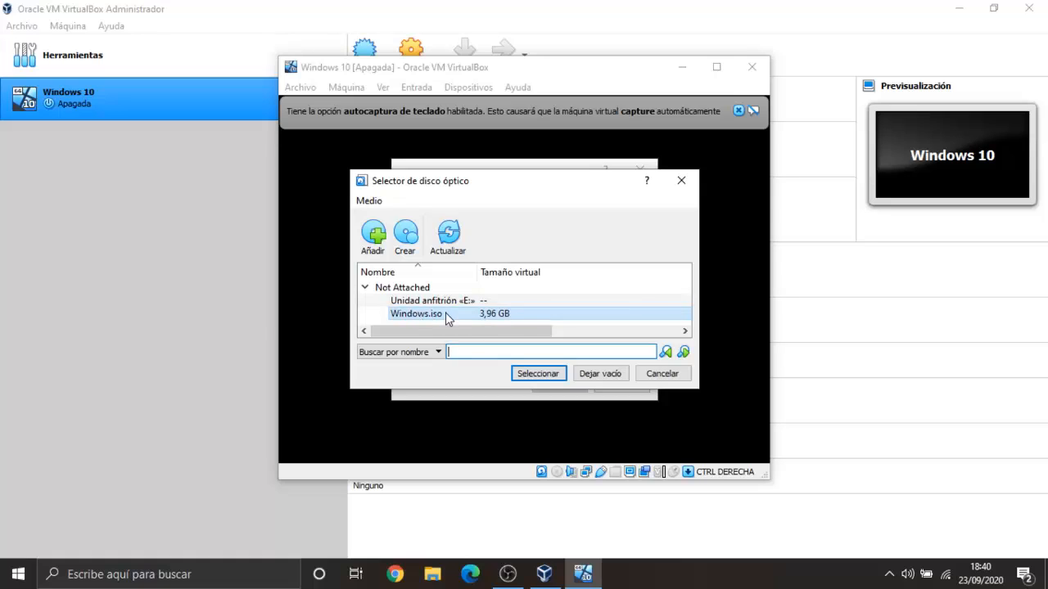
click(538, 377)
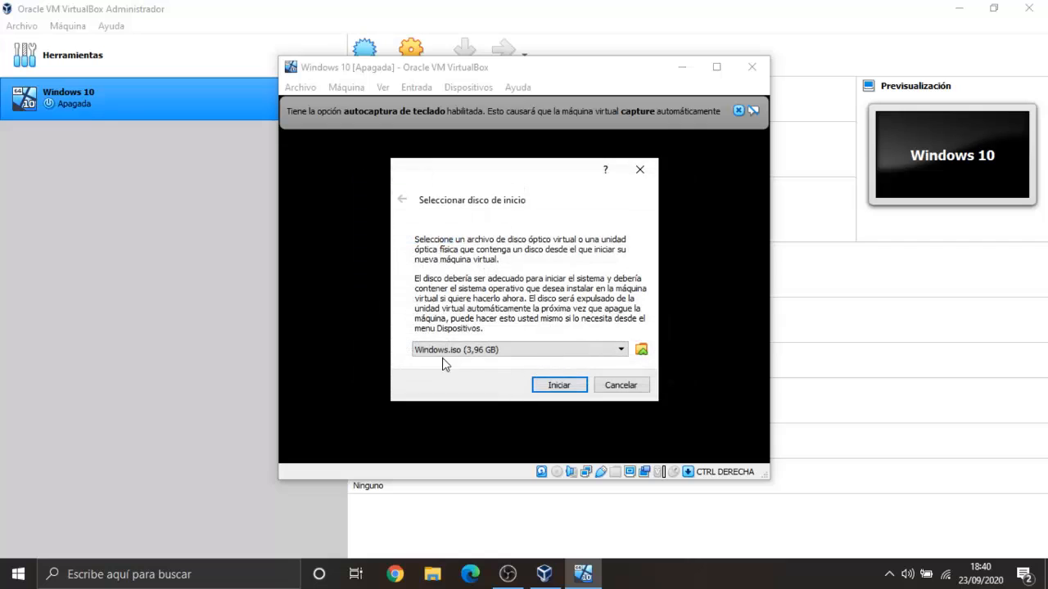
click(564, 386)
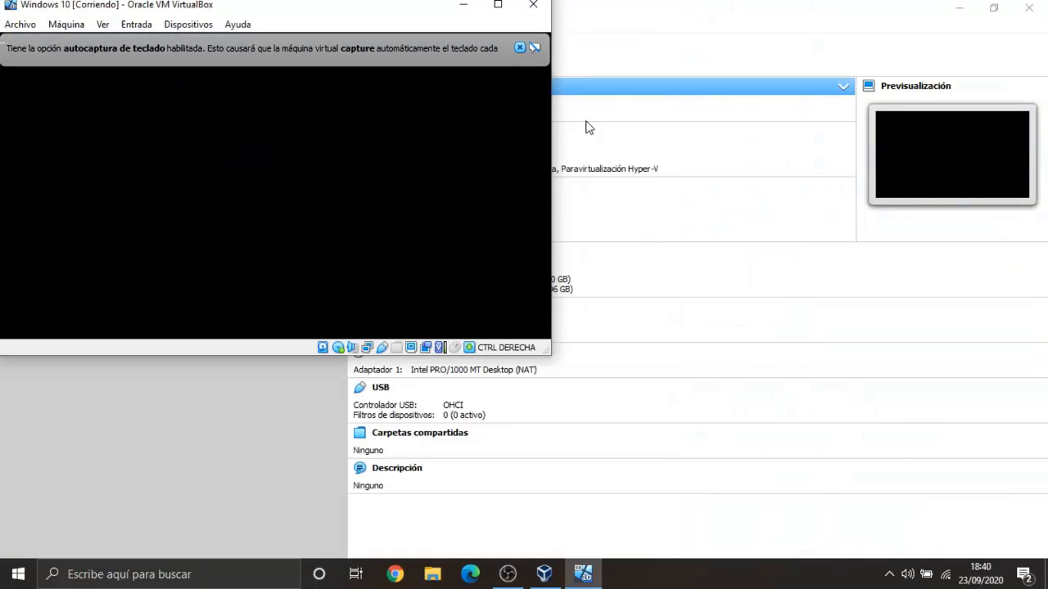
Maximize the running Windows 10 virtual machine's window and dismiss the keyboard auto-capture notice.
click(497, 5)
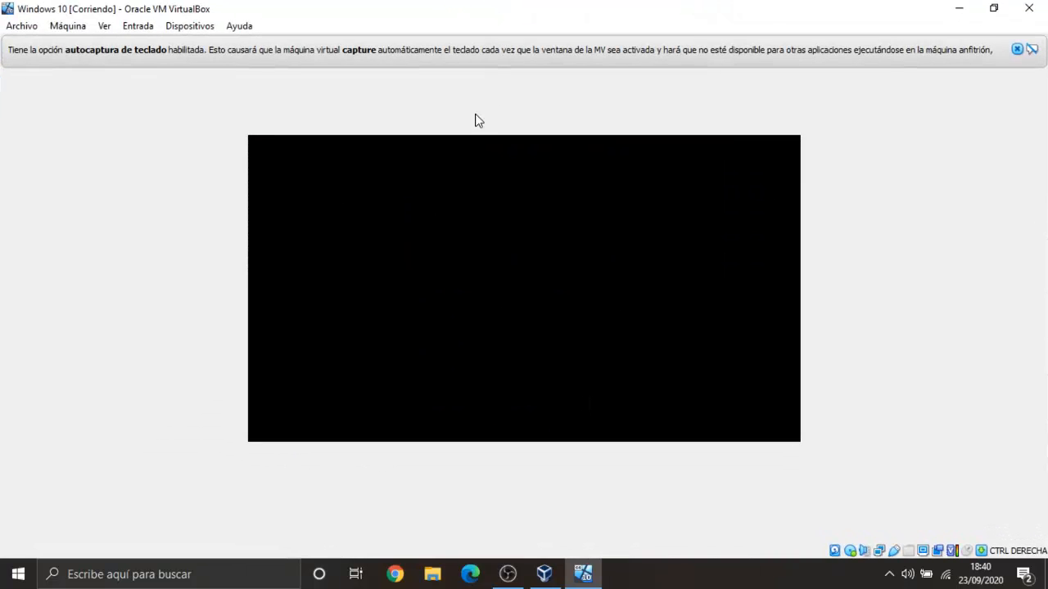
click(1017, 50)
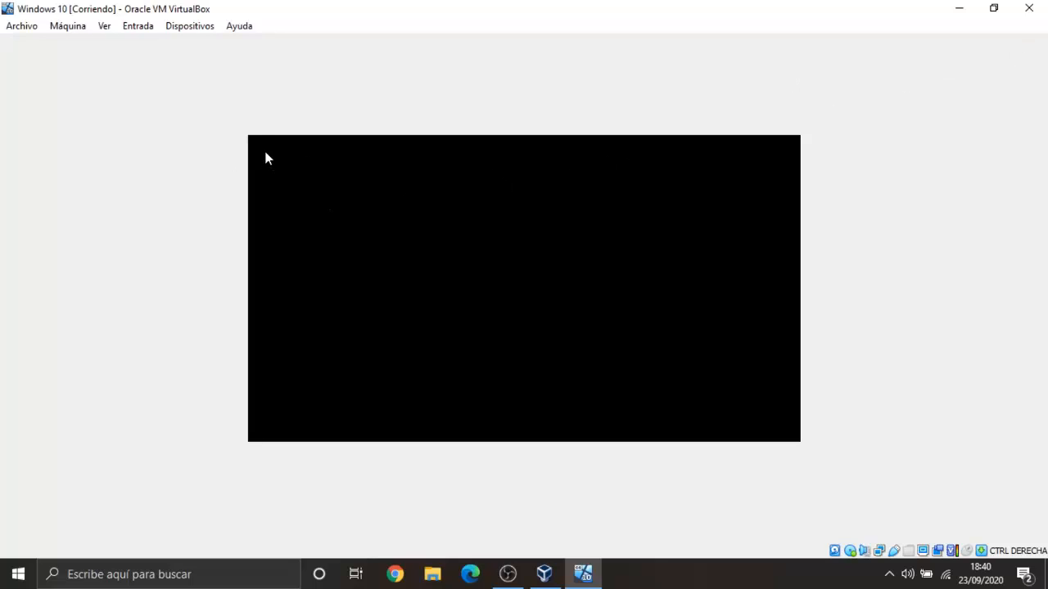
click(994, 8)
drag(372, 8, 636, 133)
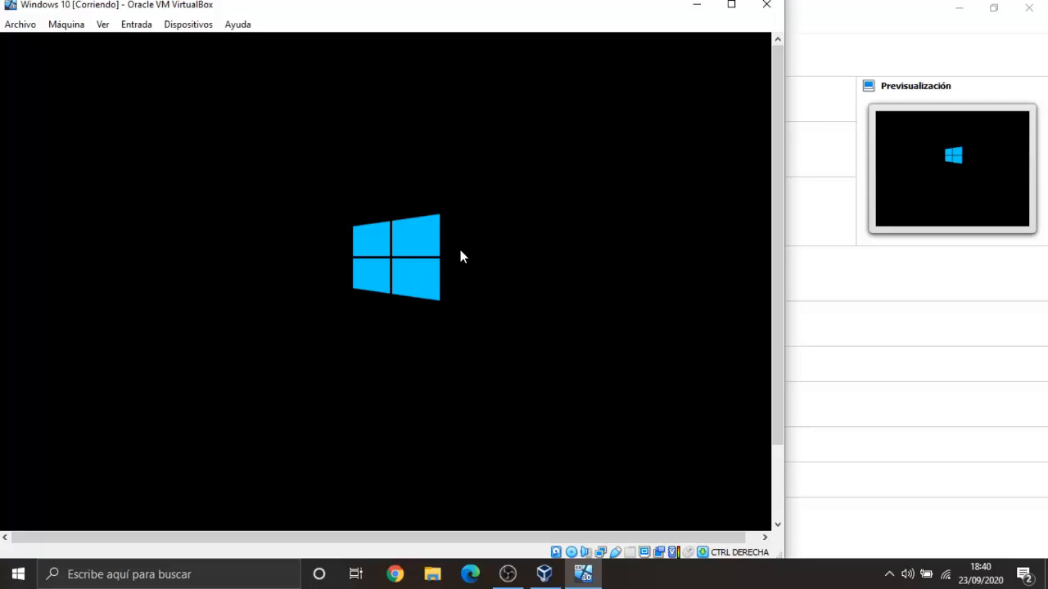
click(731, 5)
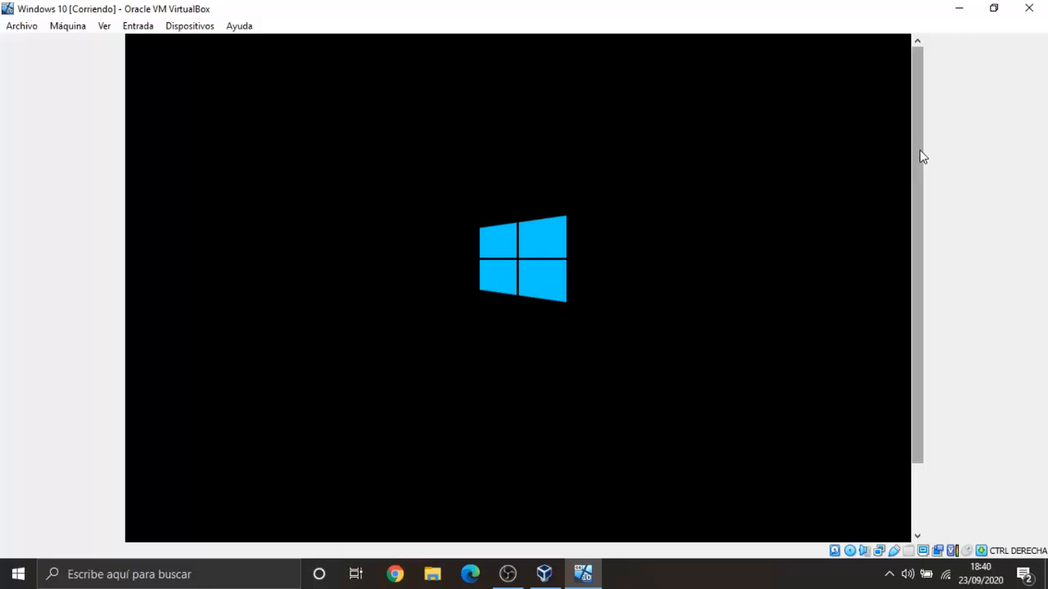
Dismiss the mouse integration notice and center the guest display on the Windows setup dialog.
drag(917, 159, 917, 173)
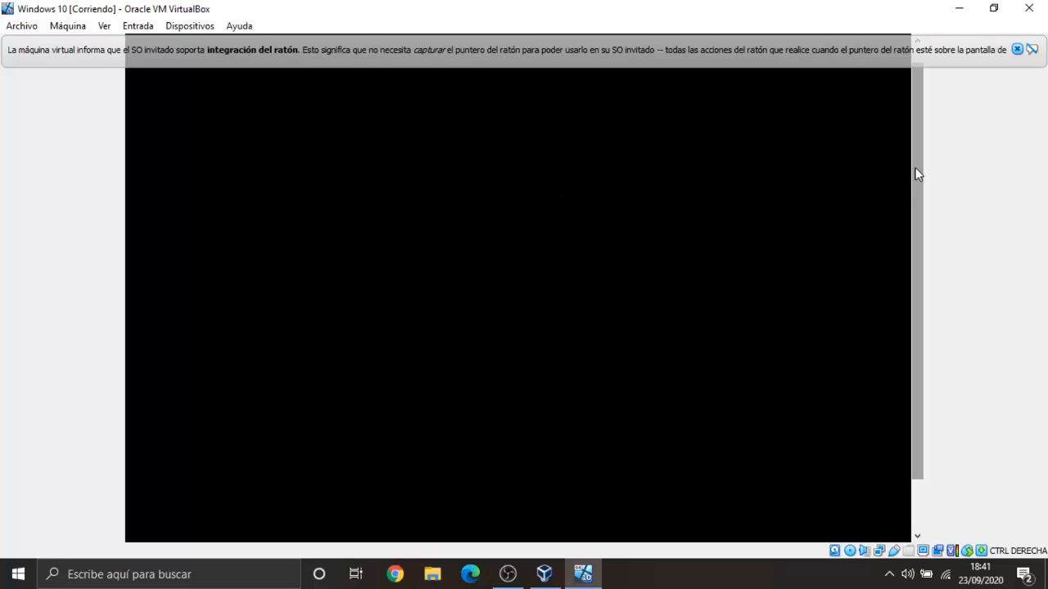
click(1017, 50)
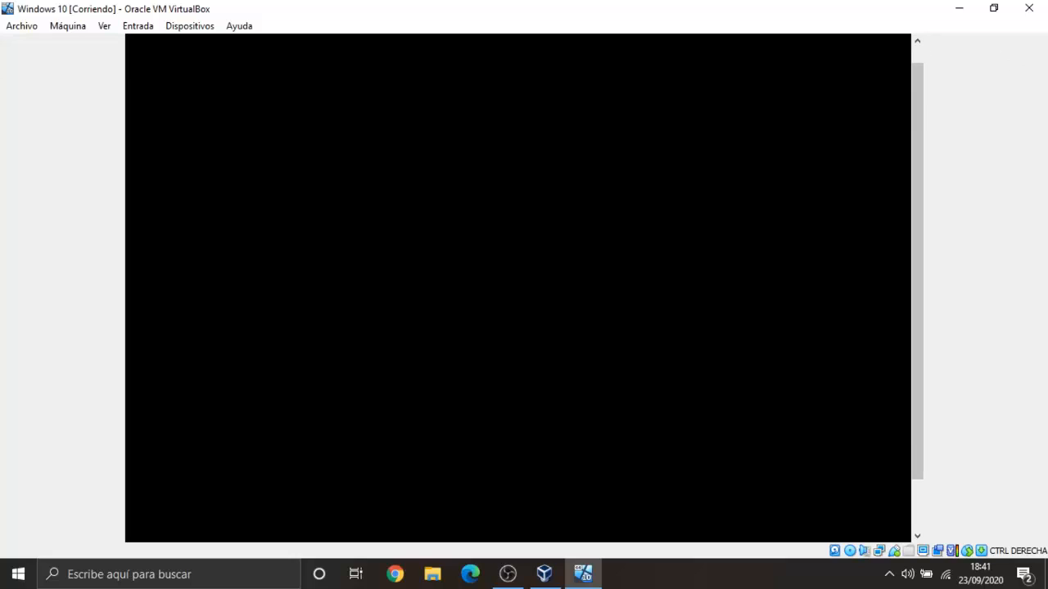
drag(918, 121, 919, 125)
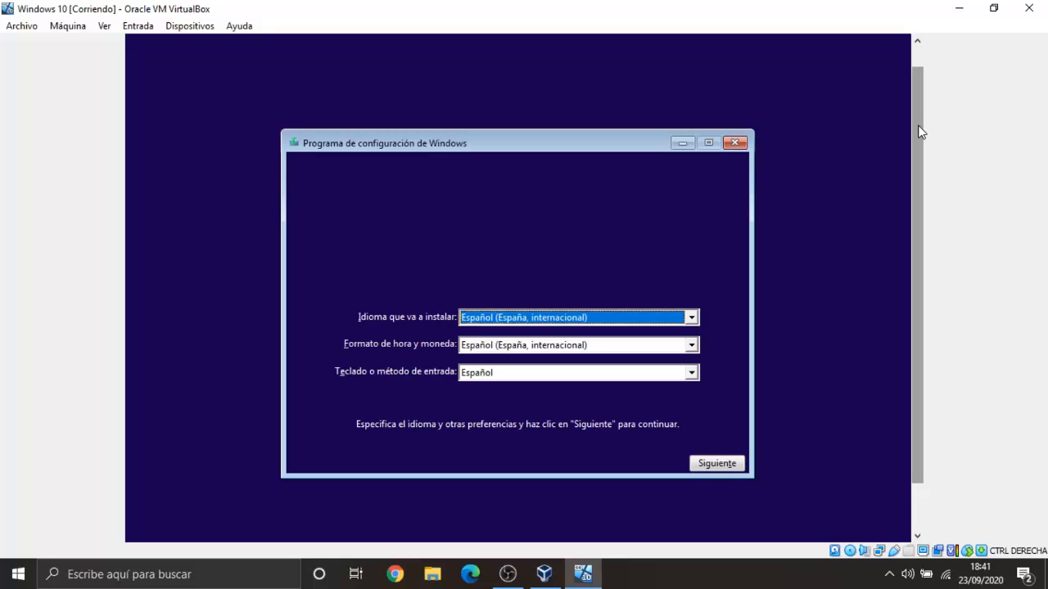
drag(917, 129, 913, 142)
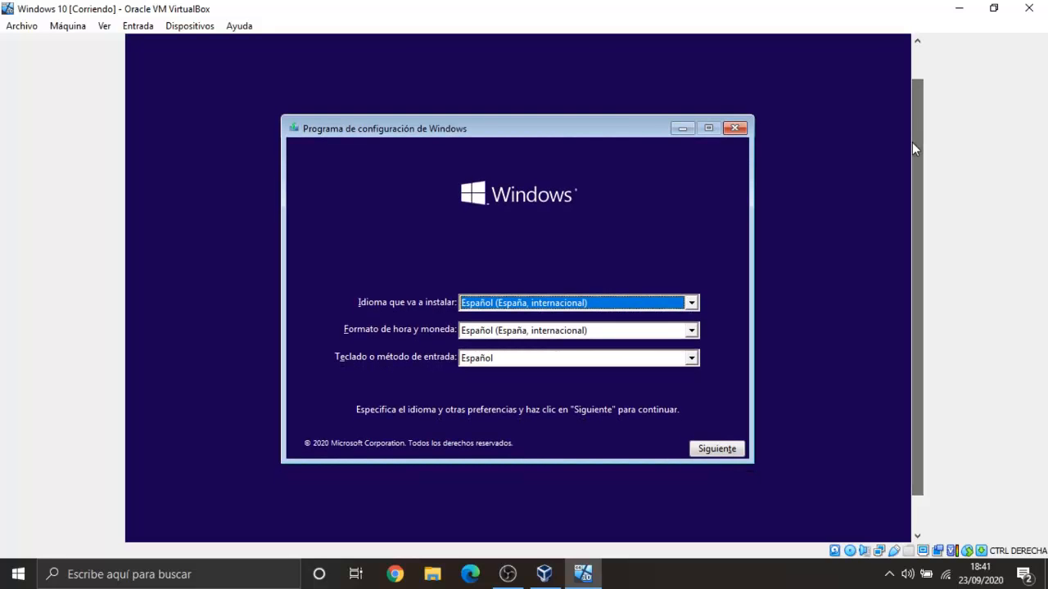